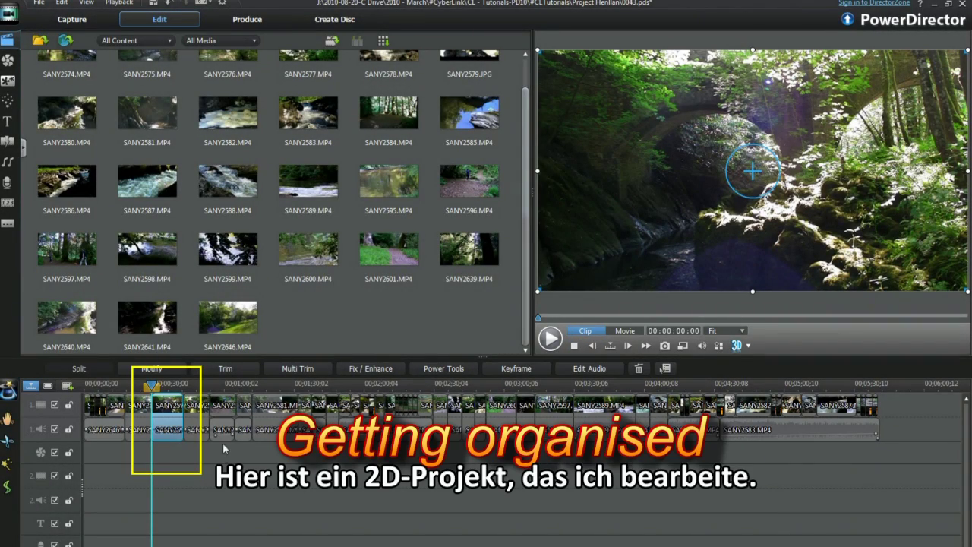
Enable 2D to 3D on the stone-bridge forest clip and preview it in Anaglyph Red/Cyan.
left_click(447, 371)
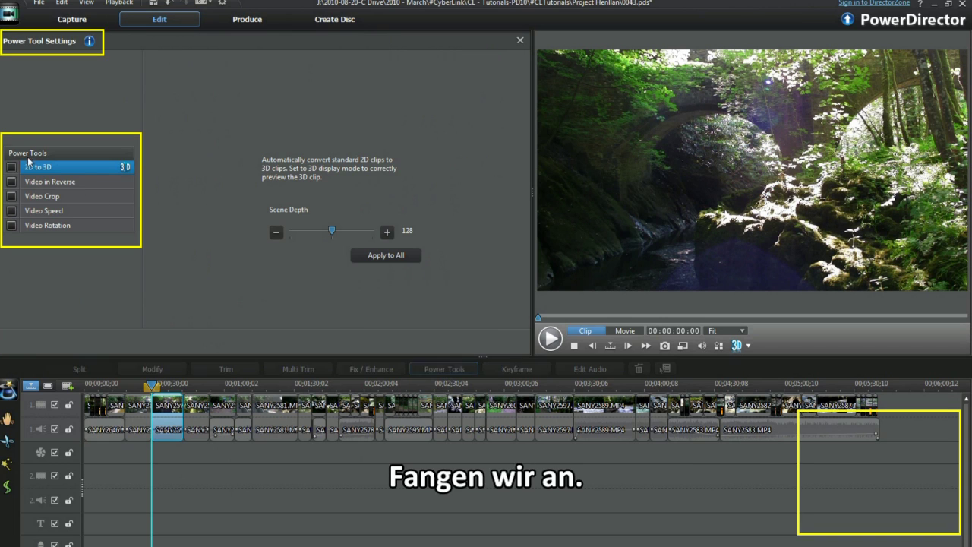
left_click(11, 167)
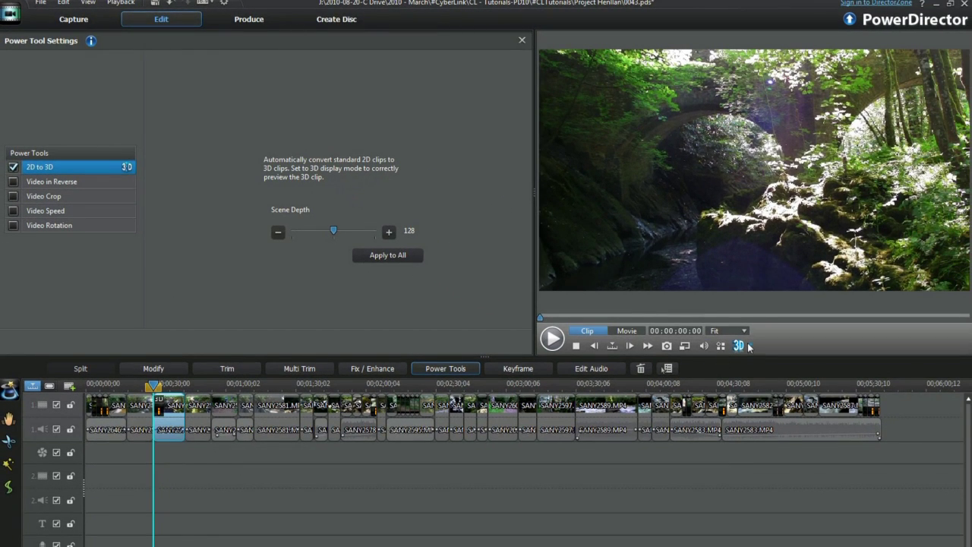
left_click(749, 346)
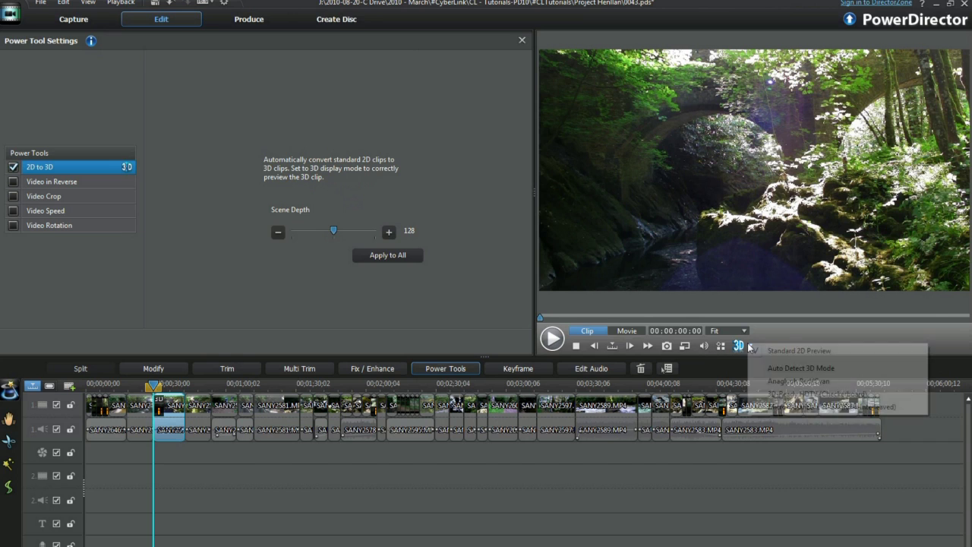
left_click(767, 381)
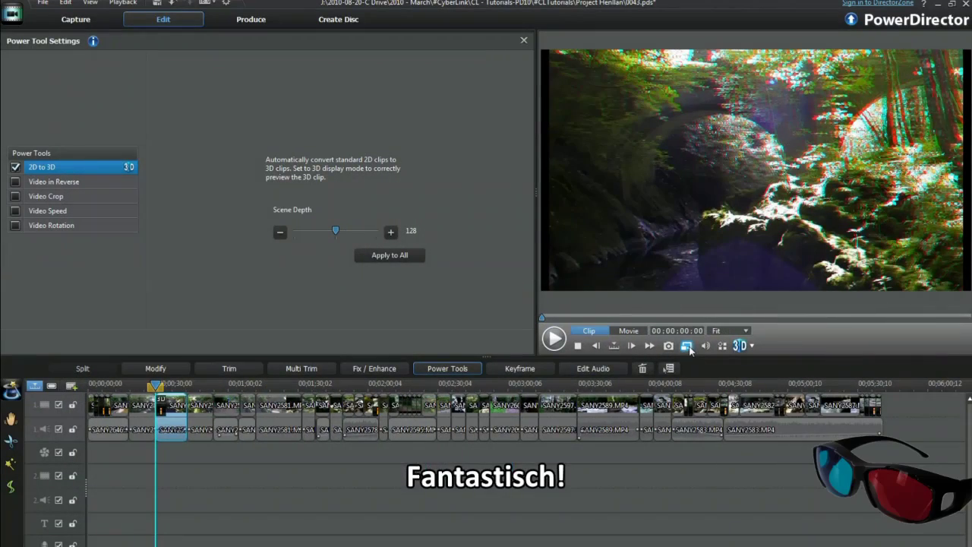
Launch Media Viewer from the preview resolution menu, then set the 3D preview to Standard 2D Preview.
left_click(687, 347)
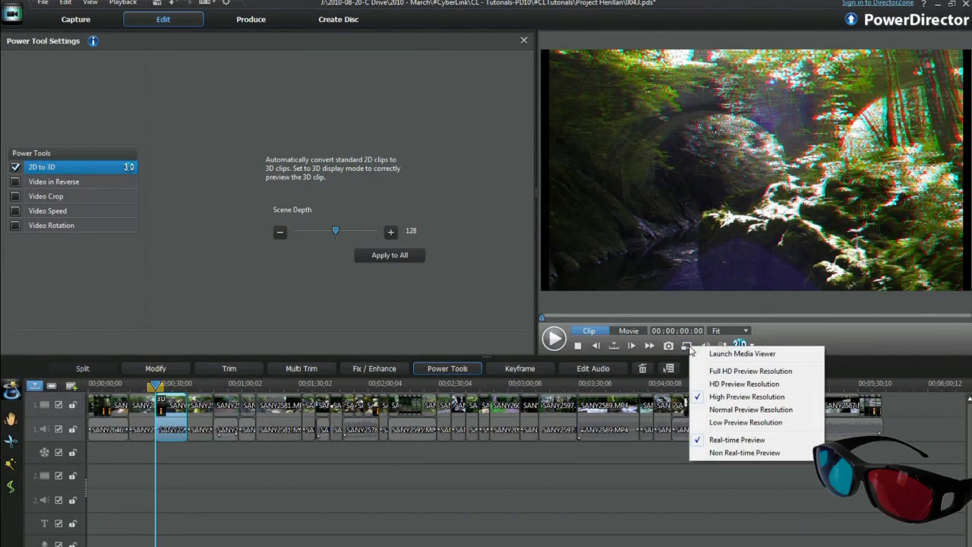
left_click(707, 354)
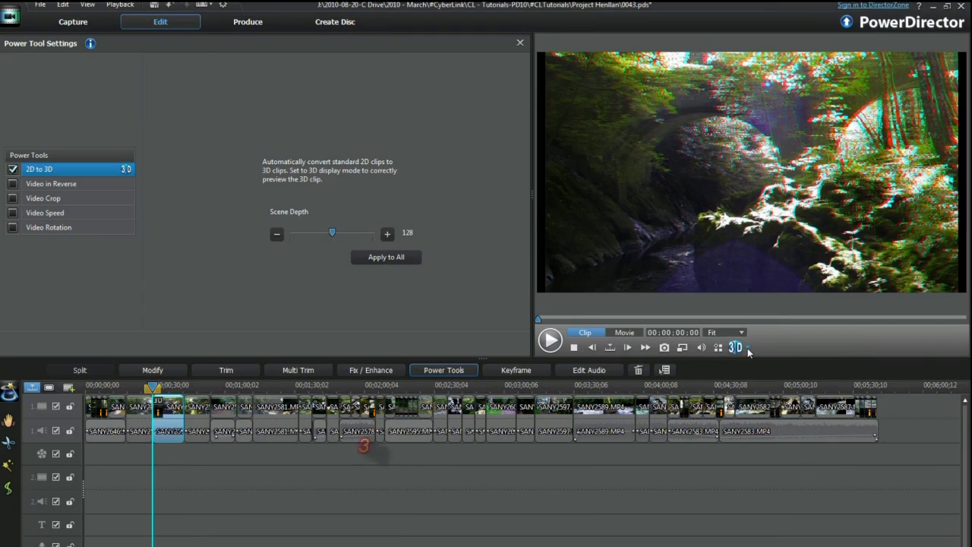
left_click(751, 346)
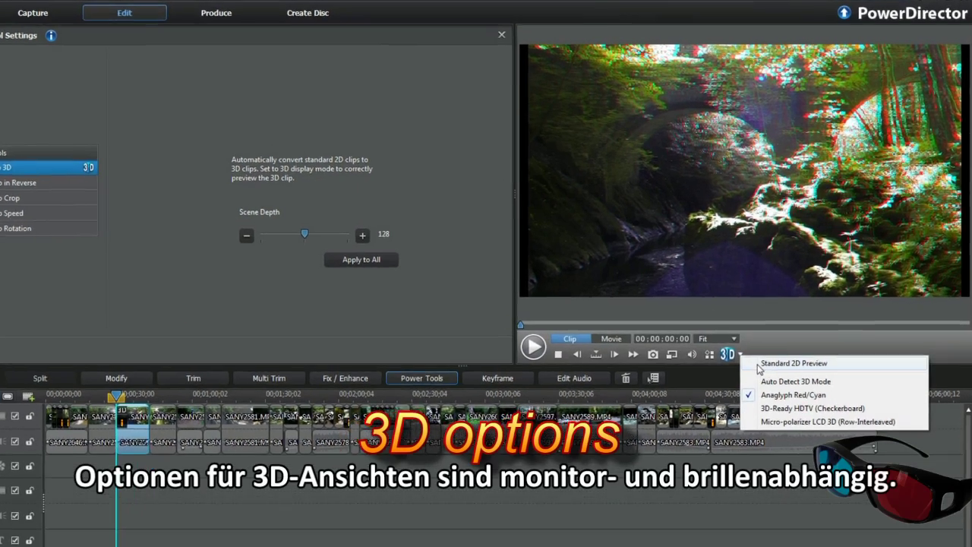
left_click(758, 356)
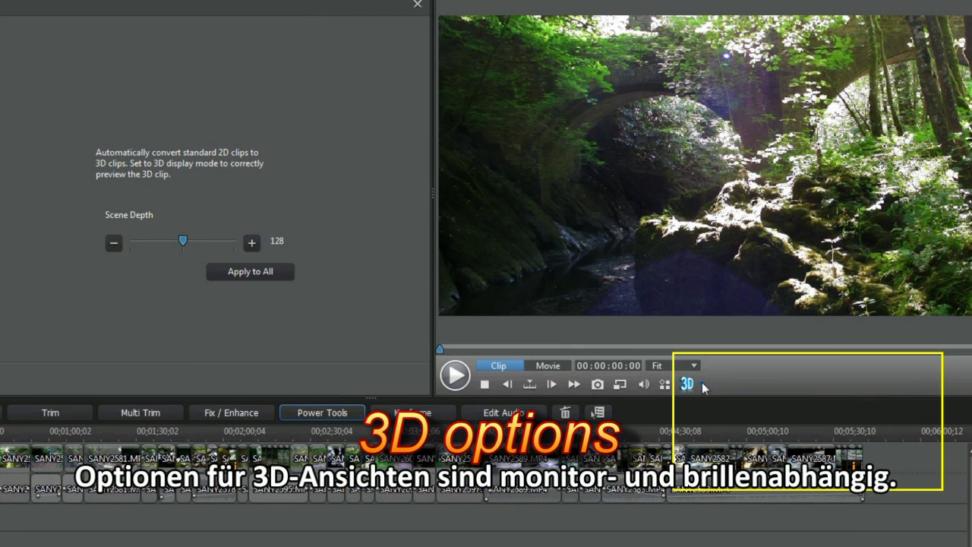
left_click(702, 385)
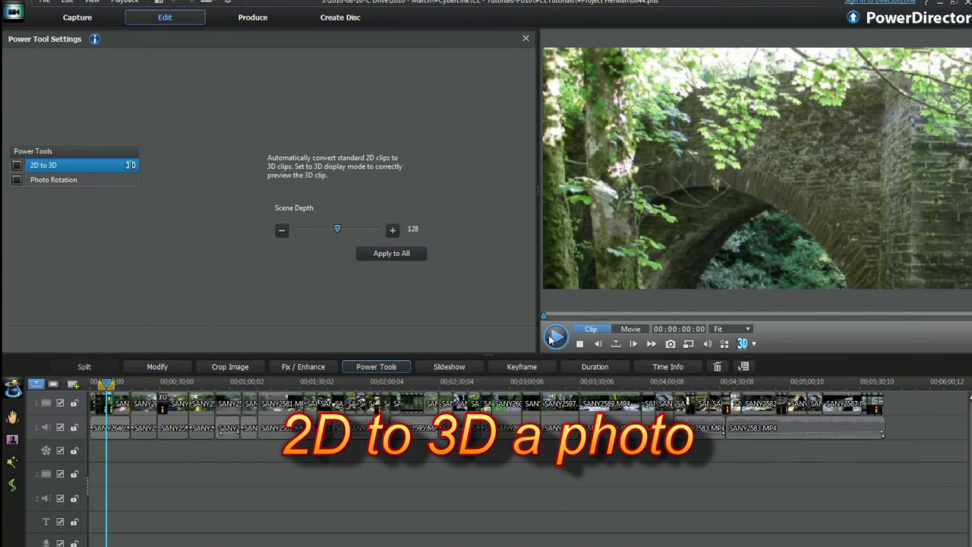
Play and stop the stone-bridge photo, then play it back in Anaglyph Red/Cyan 3D.
left_click(555, 339)
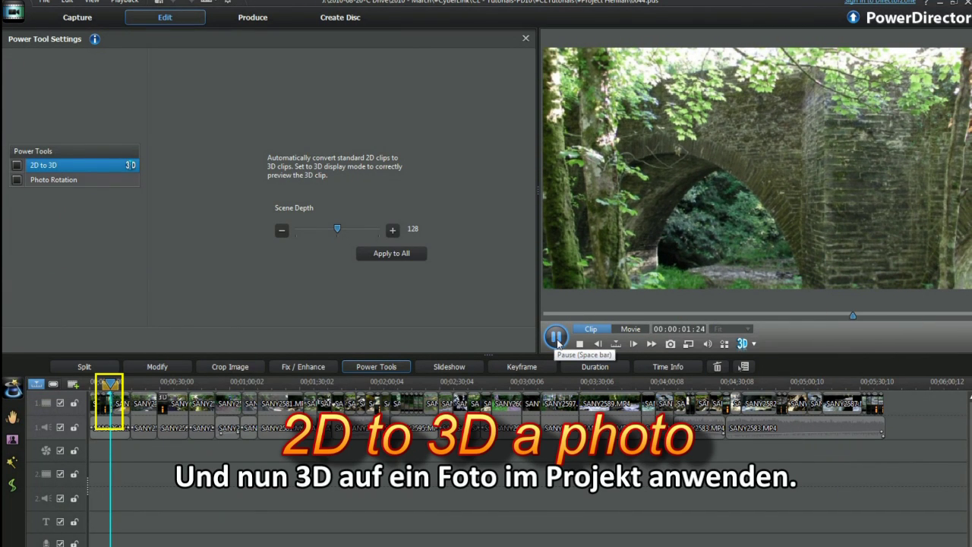
left_click(579, 343)
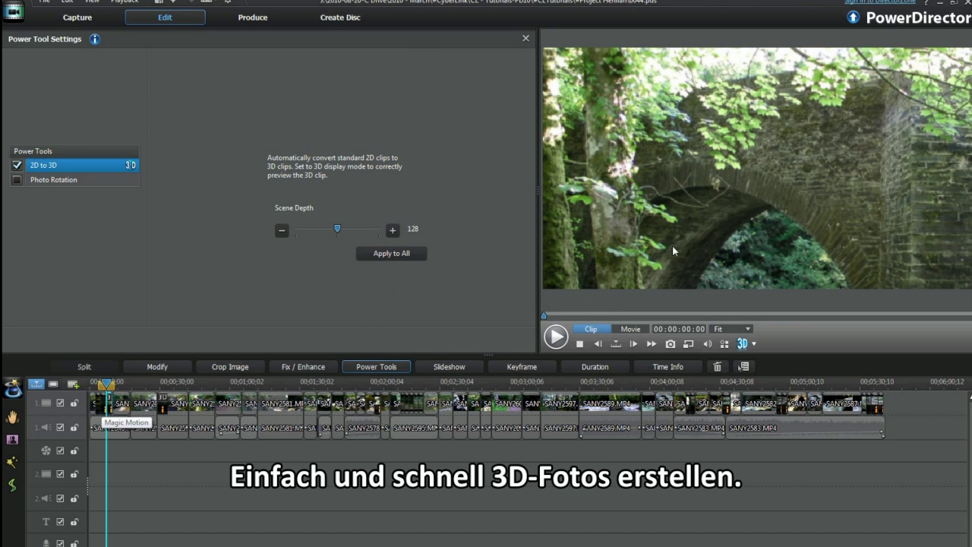
left_click(754, 346)
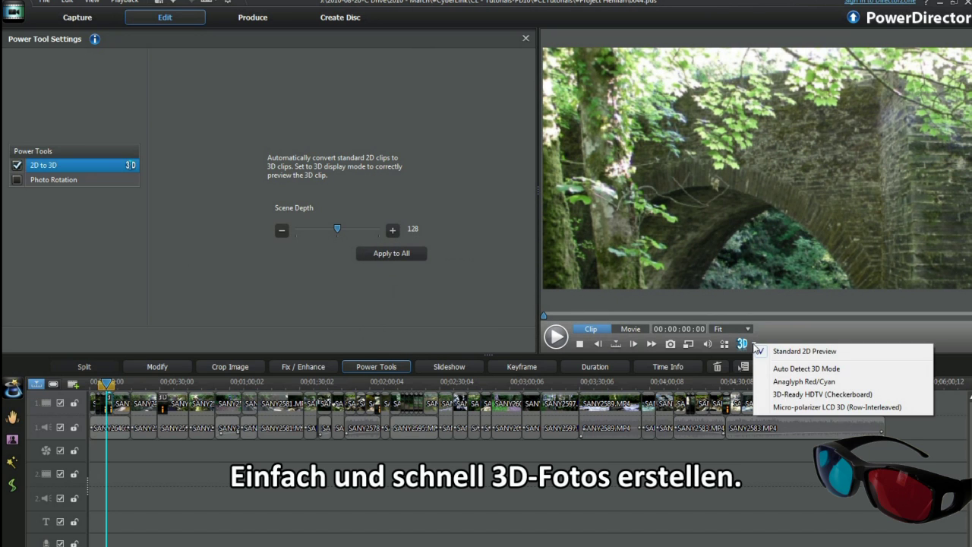
left_click(763, 381)
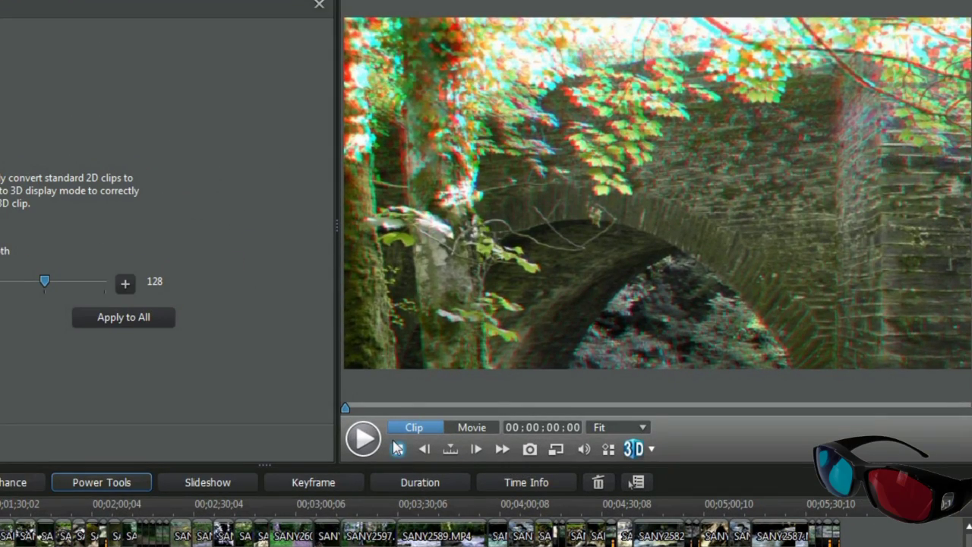
left_click(363, 441)
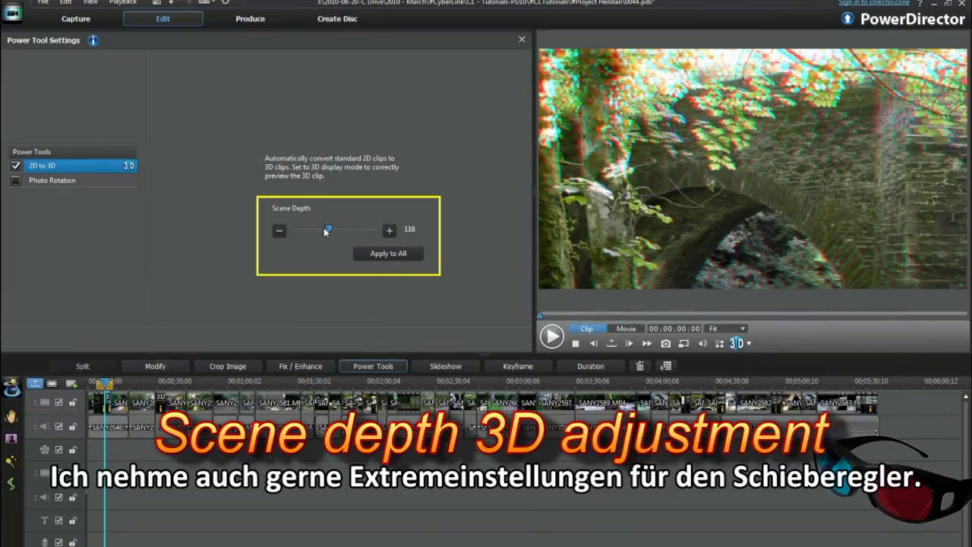
Set the photo's Scene Depth to 0 and apply to all, then raise it to 131 and 221.
left_click_drag(323, 227, 287, 233)
left_click(388, 253)
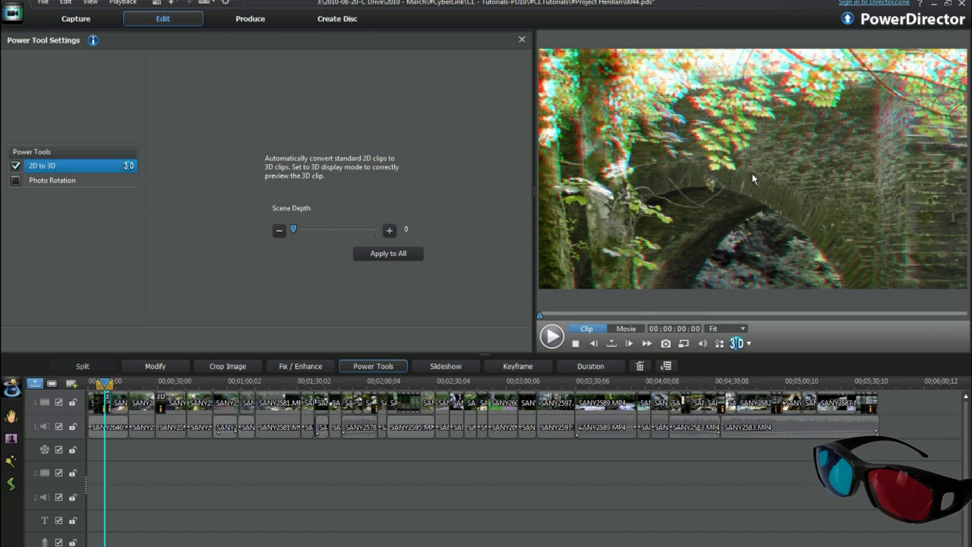
left_click(748, 344)
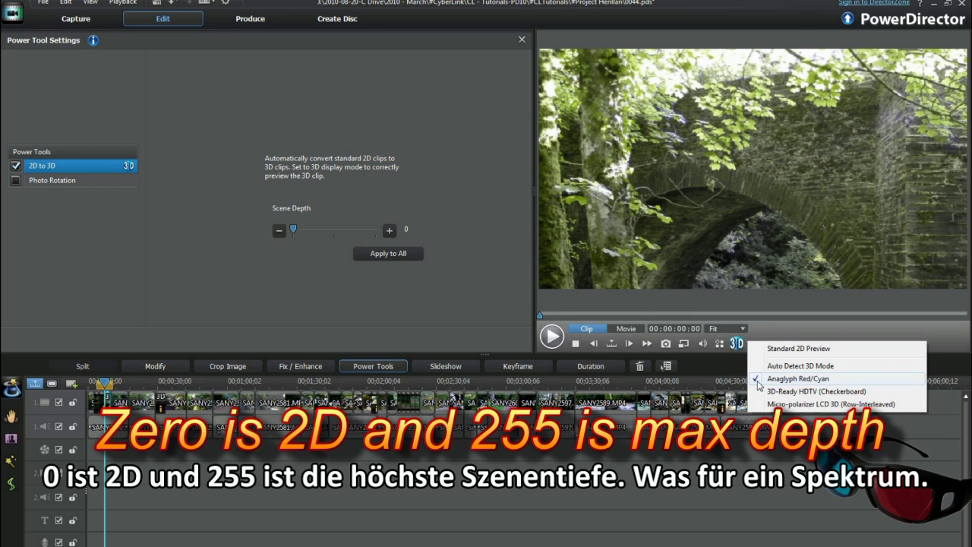
left_click(376, 323)
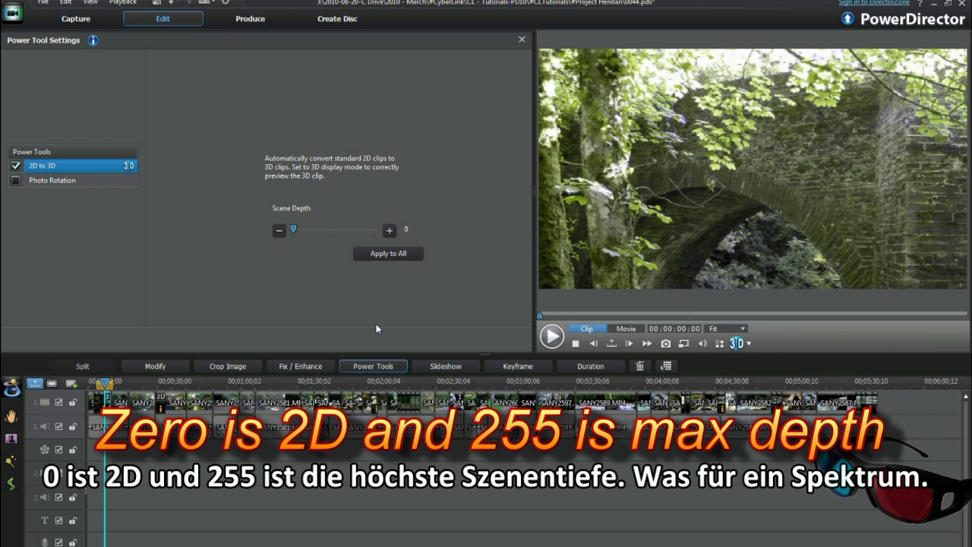
left_click_drag(294, 232, 336, 232)
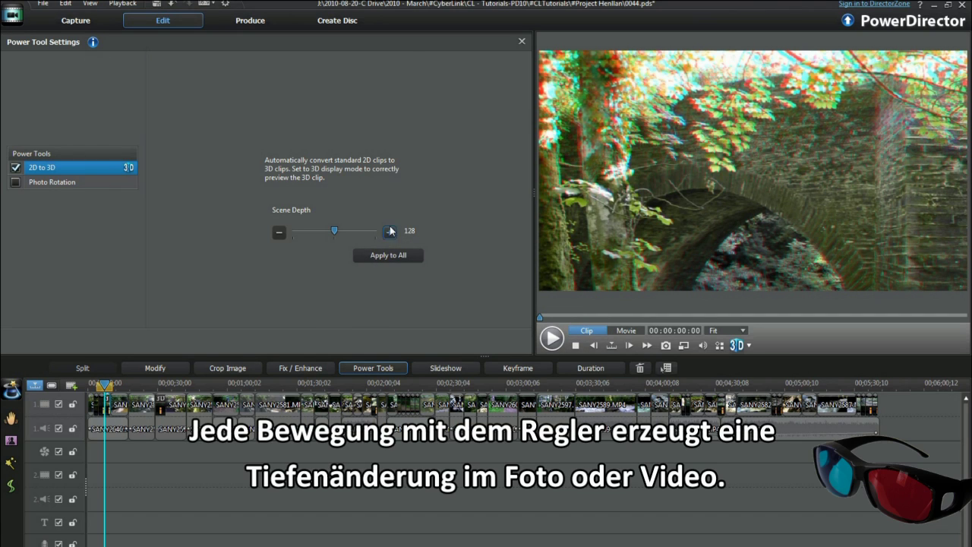
left_click_drag(334, 231, 364, 232)
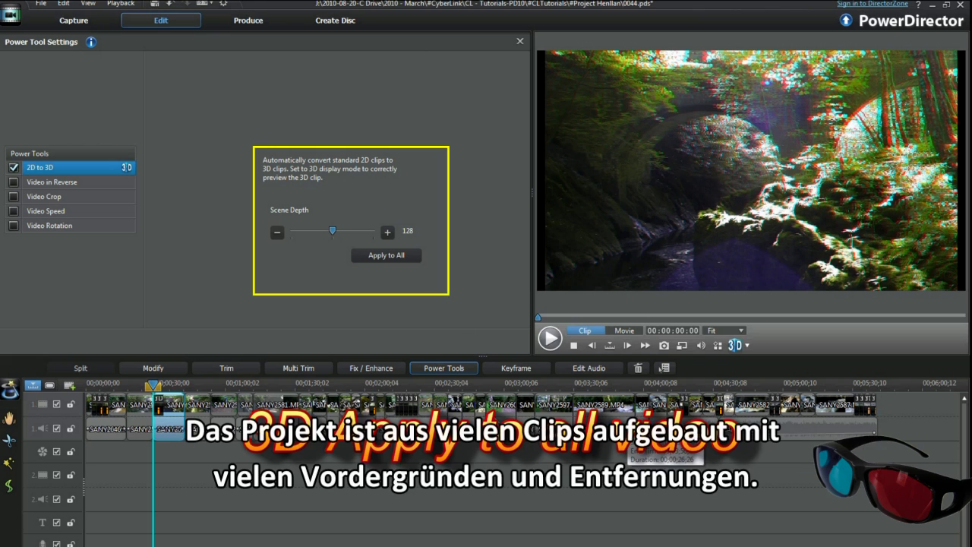
Apply the 2D-to-3D depth setting to all clips, then switch the preview to Movie mode.
left_click(384, 257)
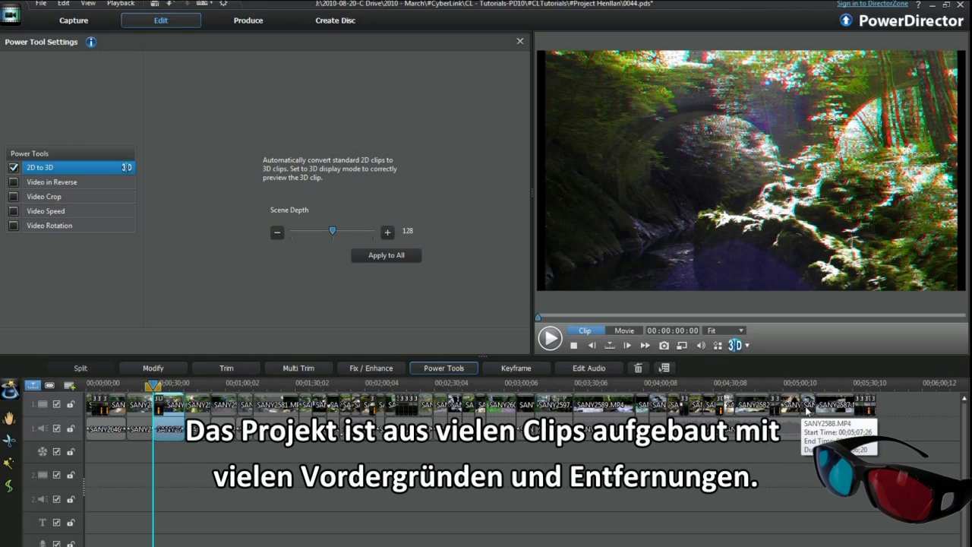
left_click(387, 256)
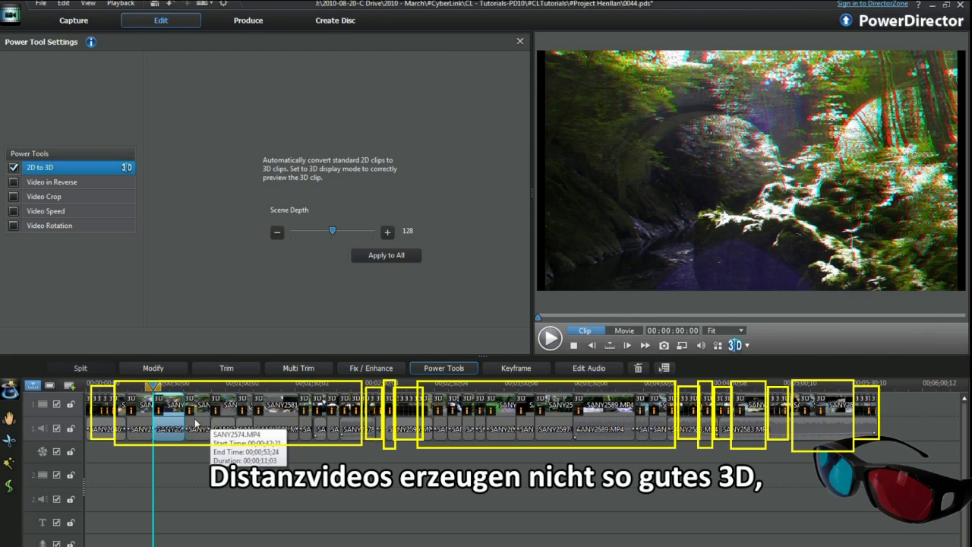
left_click(92, 430)
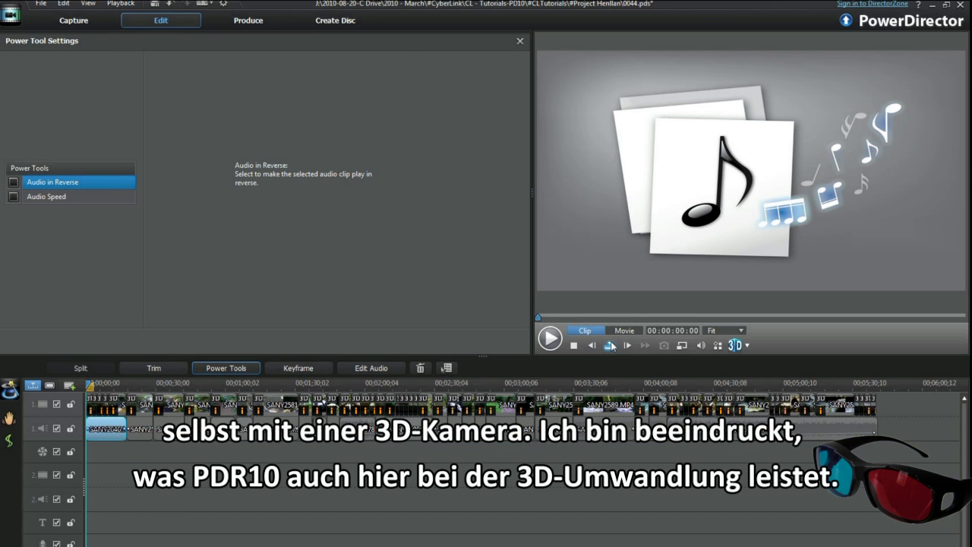
left_click(624, 331)
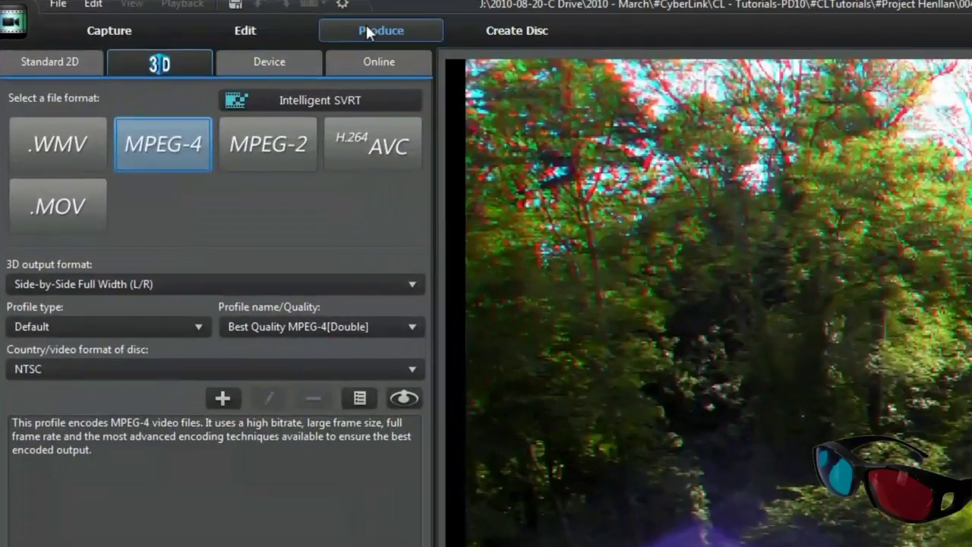
Produce the project as a 3D MPEG-4 file in Side-by-Side Full Width format.
left_click(367, 29)
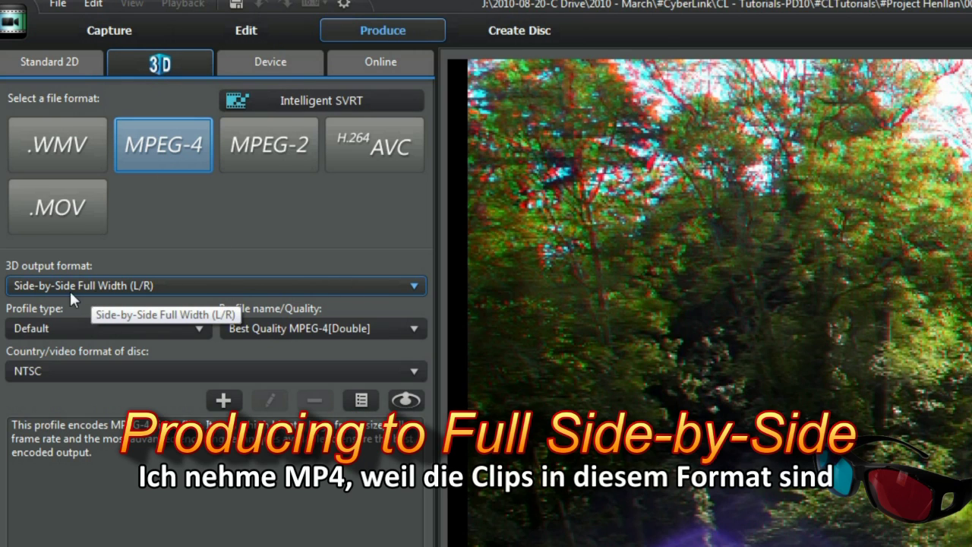
left_click(416, 288)
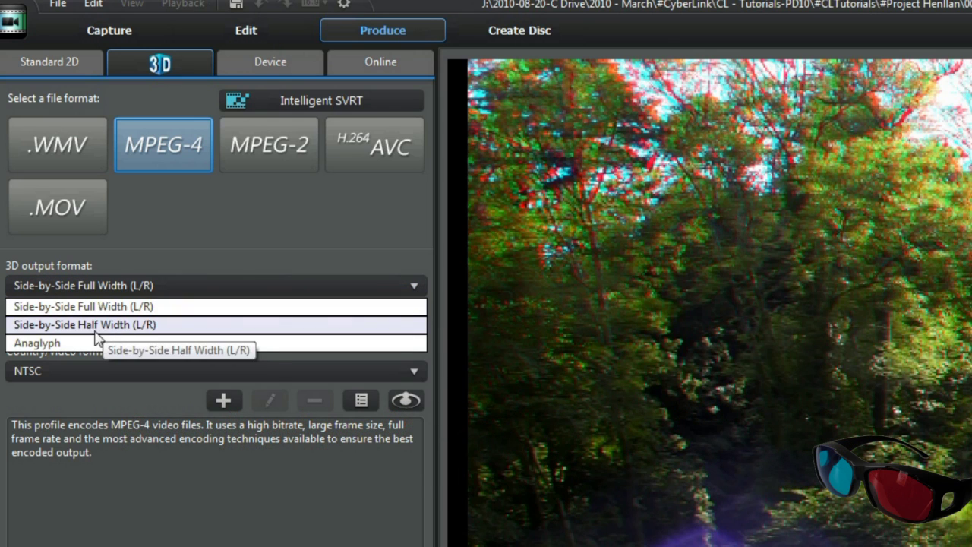
left_click(281, 205)
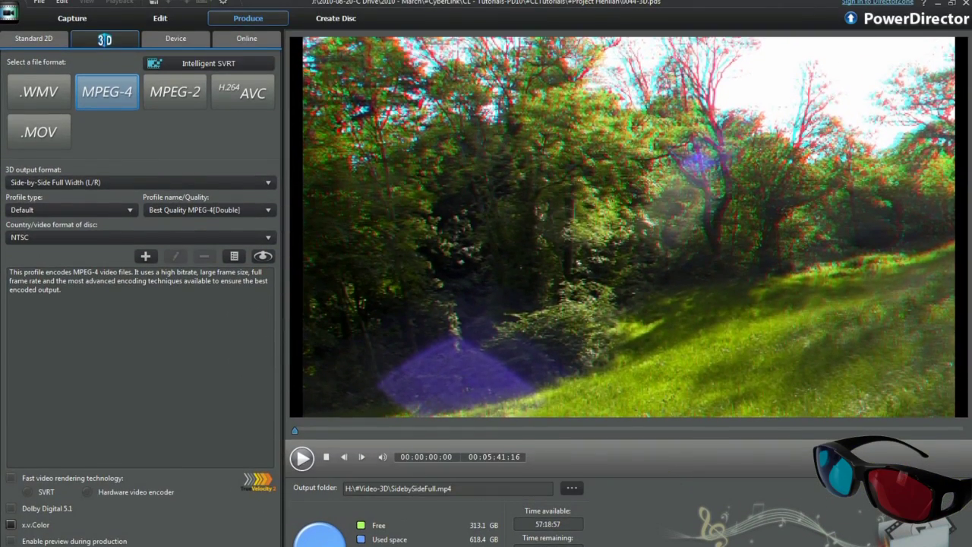
left_click(245, 537)
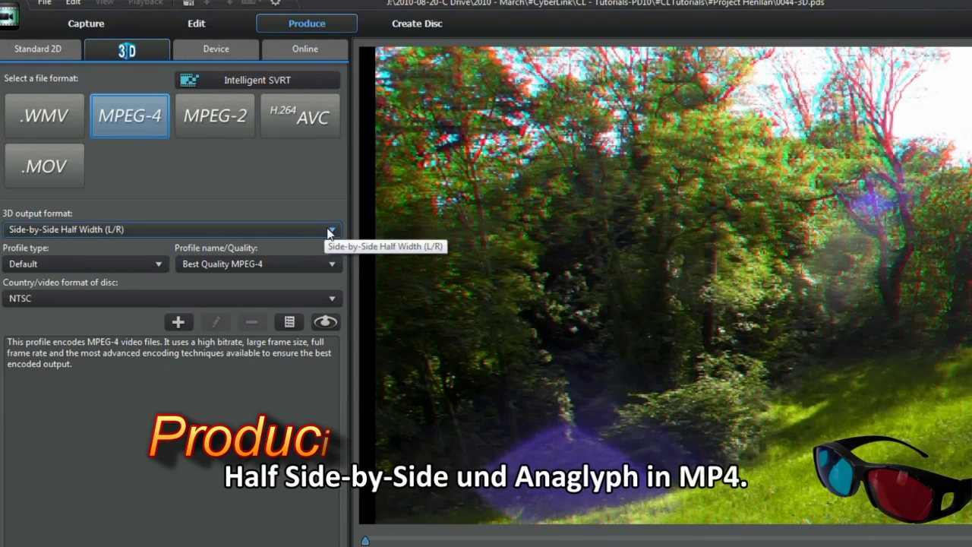
Produce a second 3D MPEG-4 file in Side-by-Side Half Width format.
left_click(329, 231)
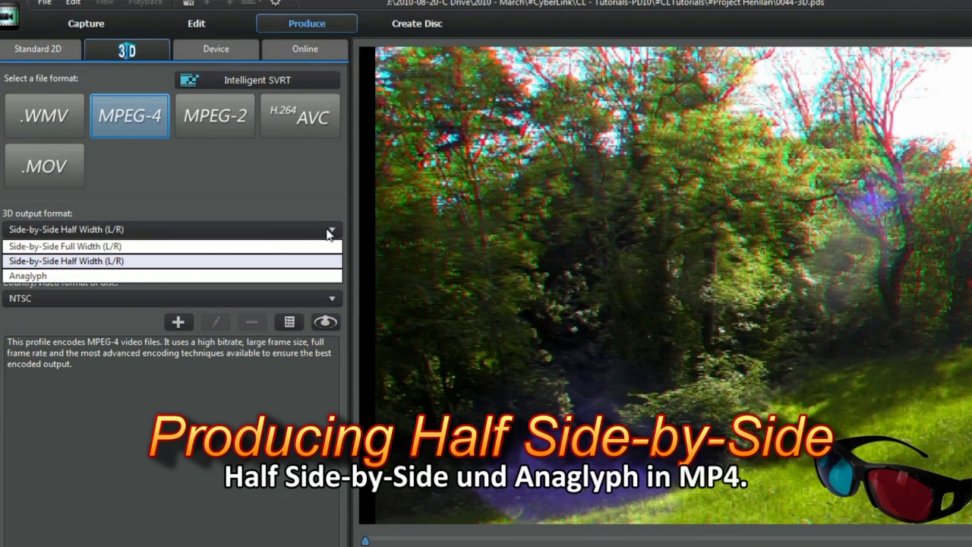
left_click(174, 267)
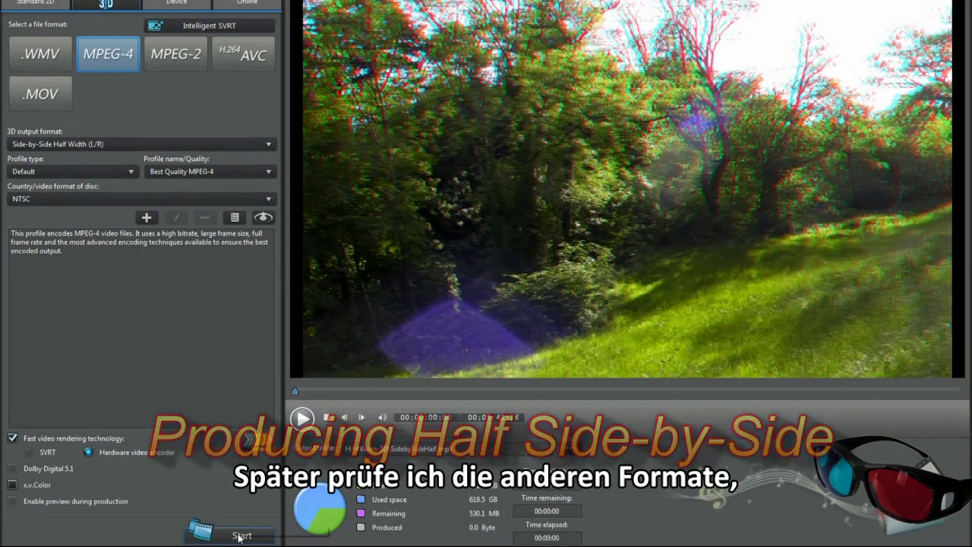
left_click(241, 536)
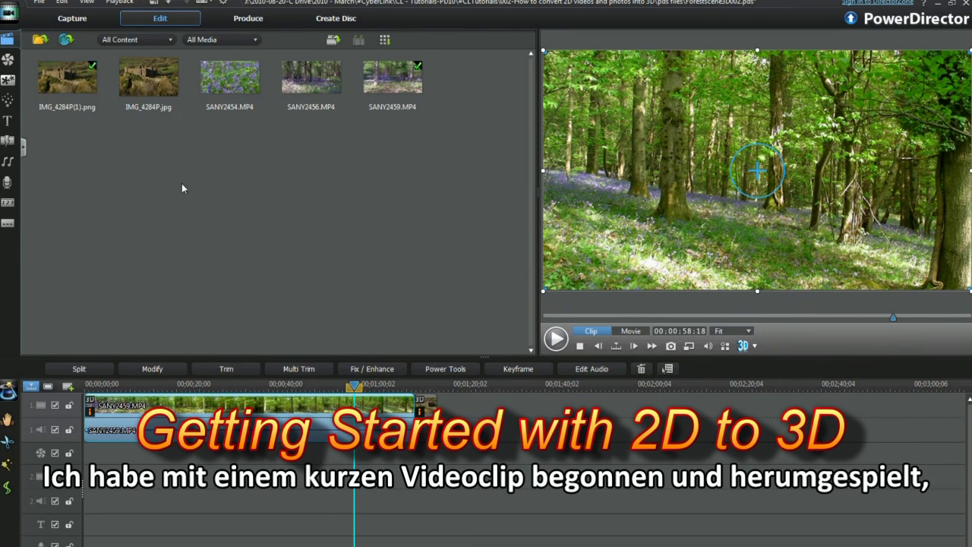
With 2D to 3D on, select the castle photo and preview it in Anaglyph Red/Cyan.
left_click(445, 369)
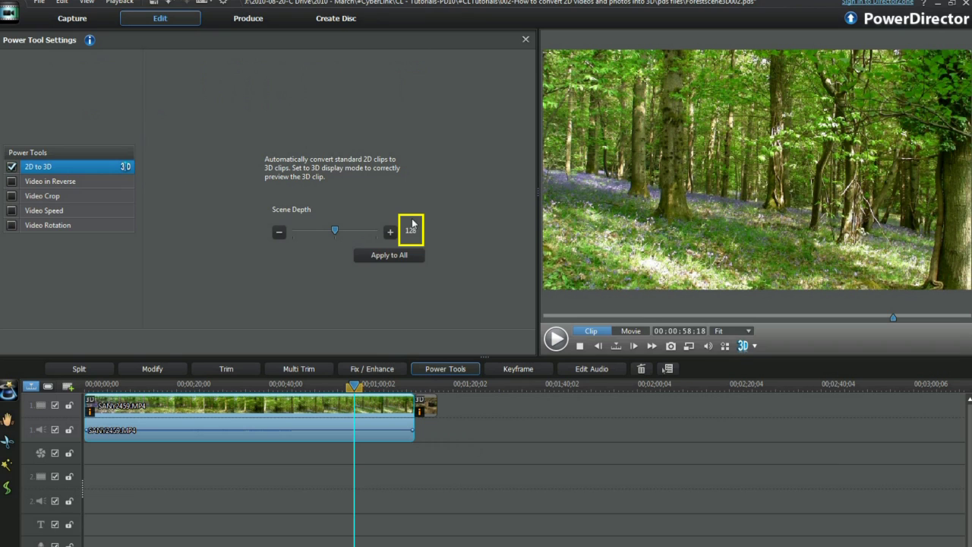
left_click(431, 408)
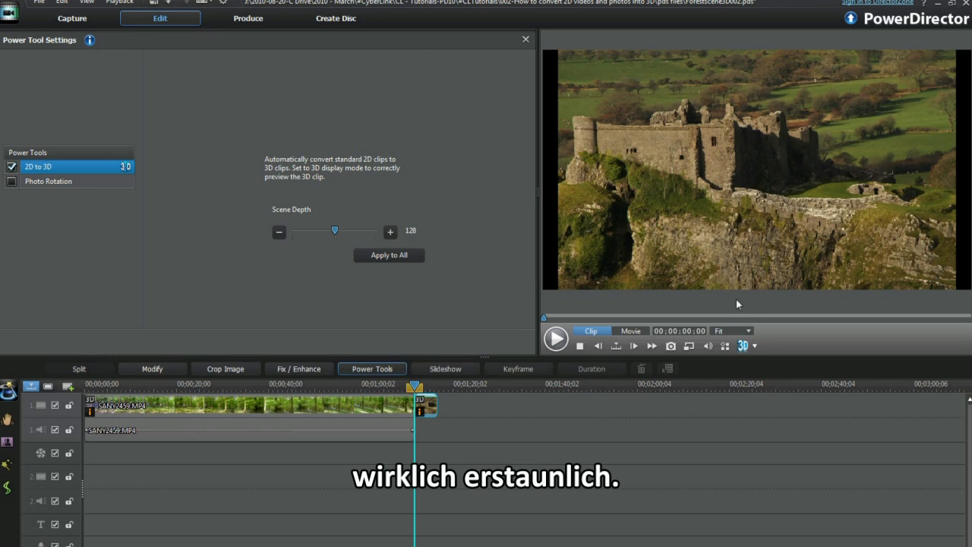
left_click(755, 347)
left_click(770, 385)
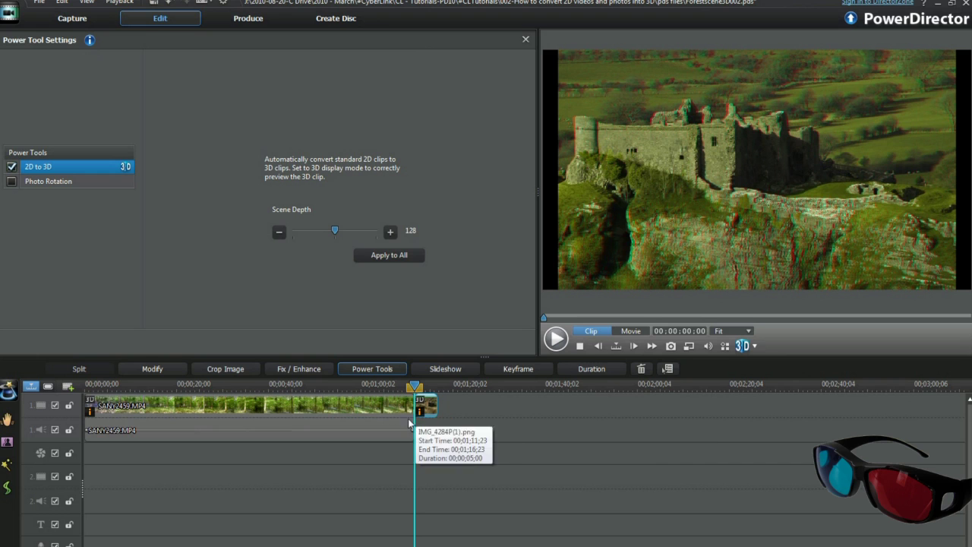
Return the preview to single-clip mode and play the forest clip in 3D.
left_click(389, 386)
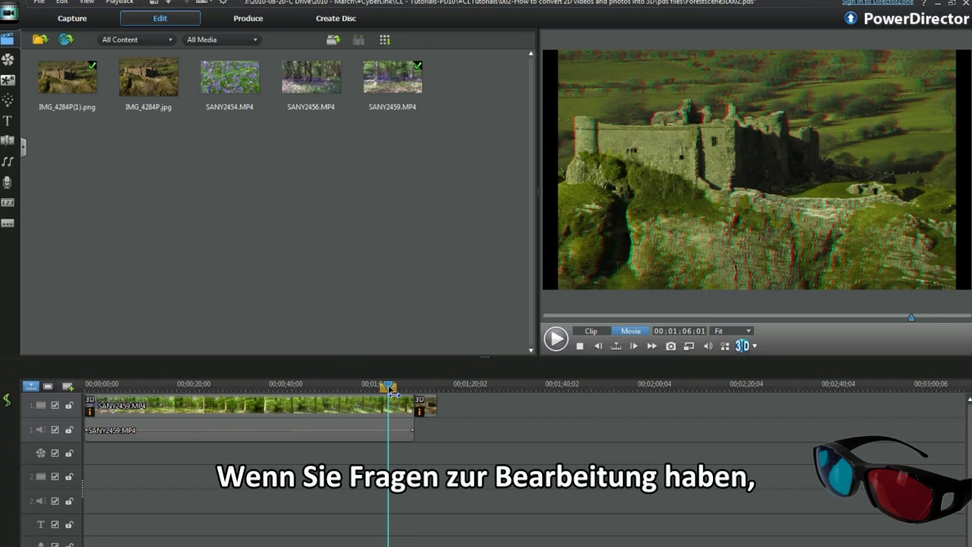
left_click(405, 390)
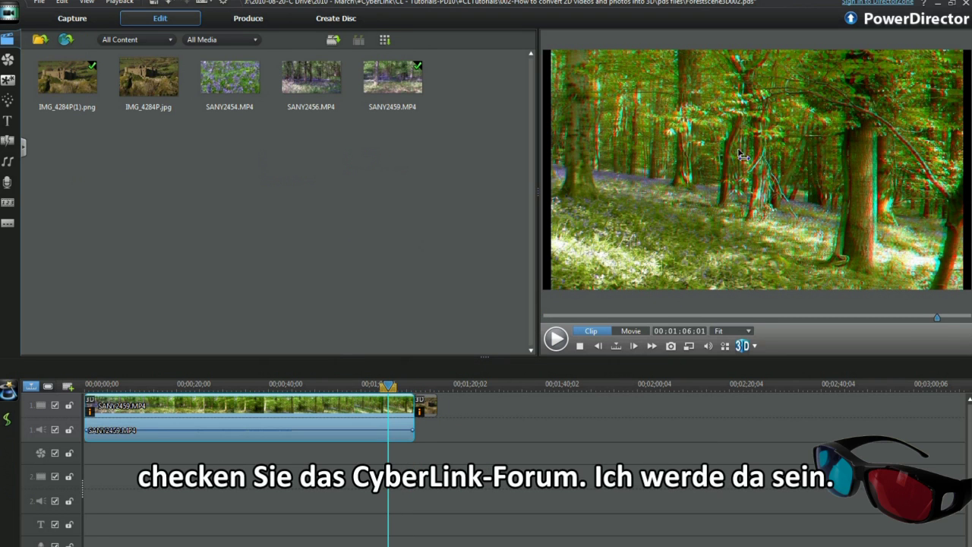
left_click(826, 258)
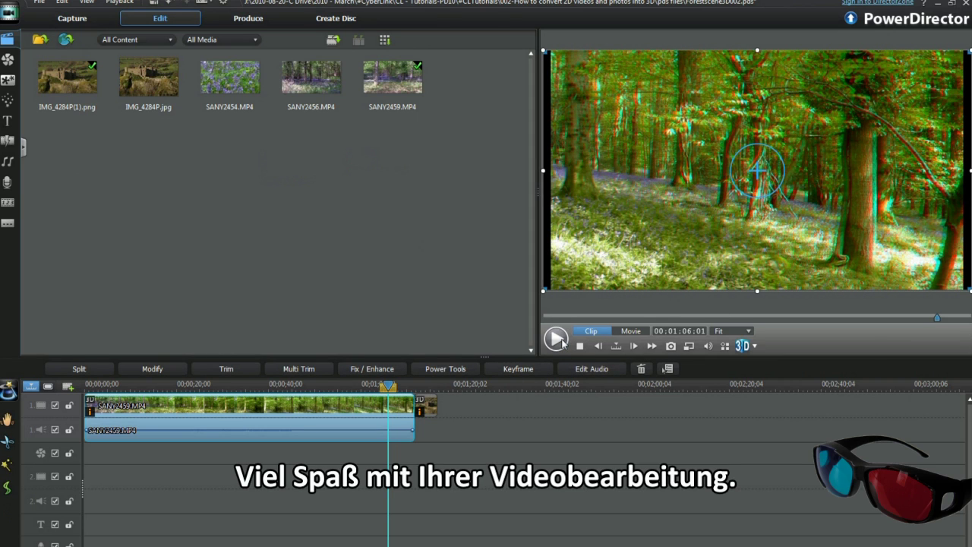
left_click(556, 339)
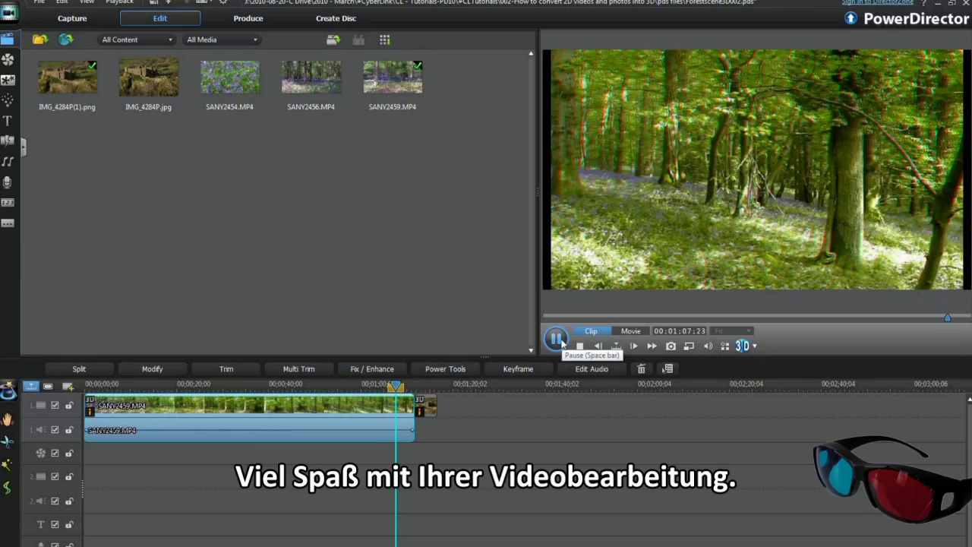